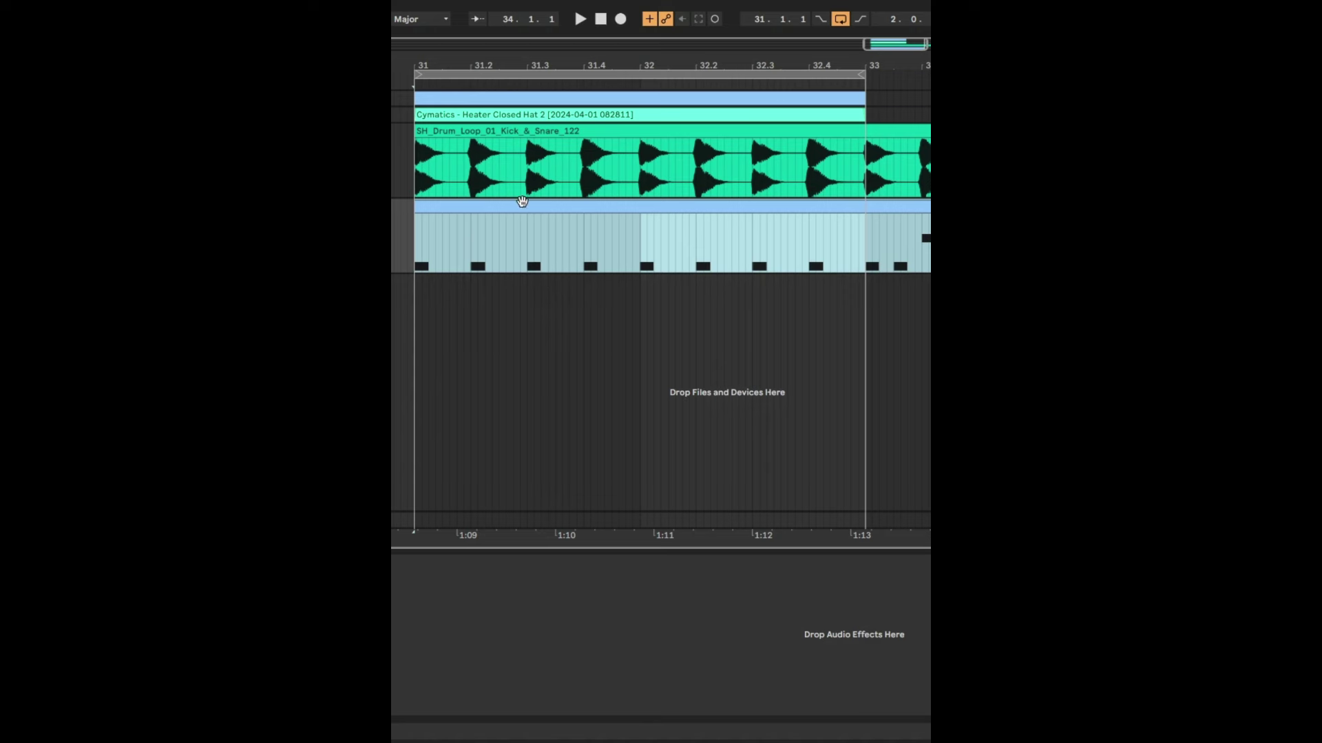
- Play the looped drum and bass section from bar 31 to hear the kick and bass together
{"action": "left_click", "coordinate": [477, 266]}
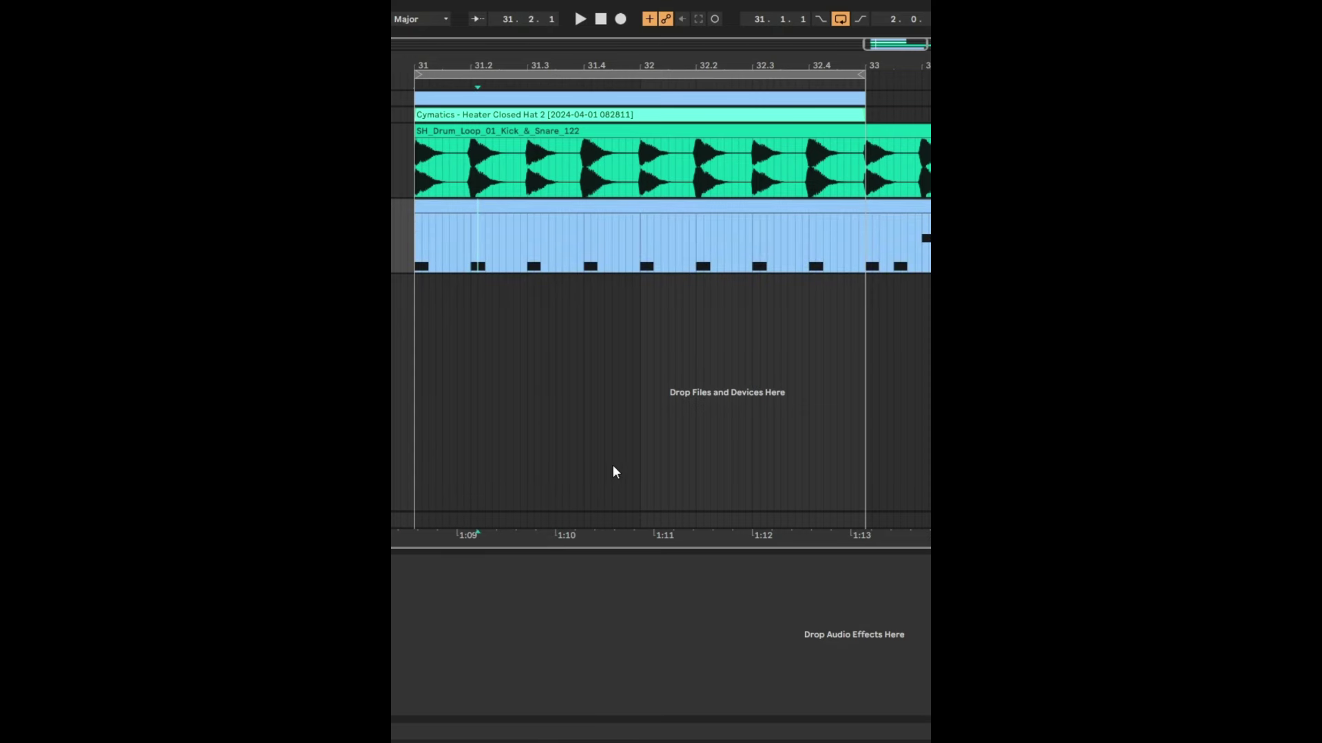
{"action": "key", "text": "space"}
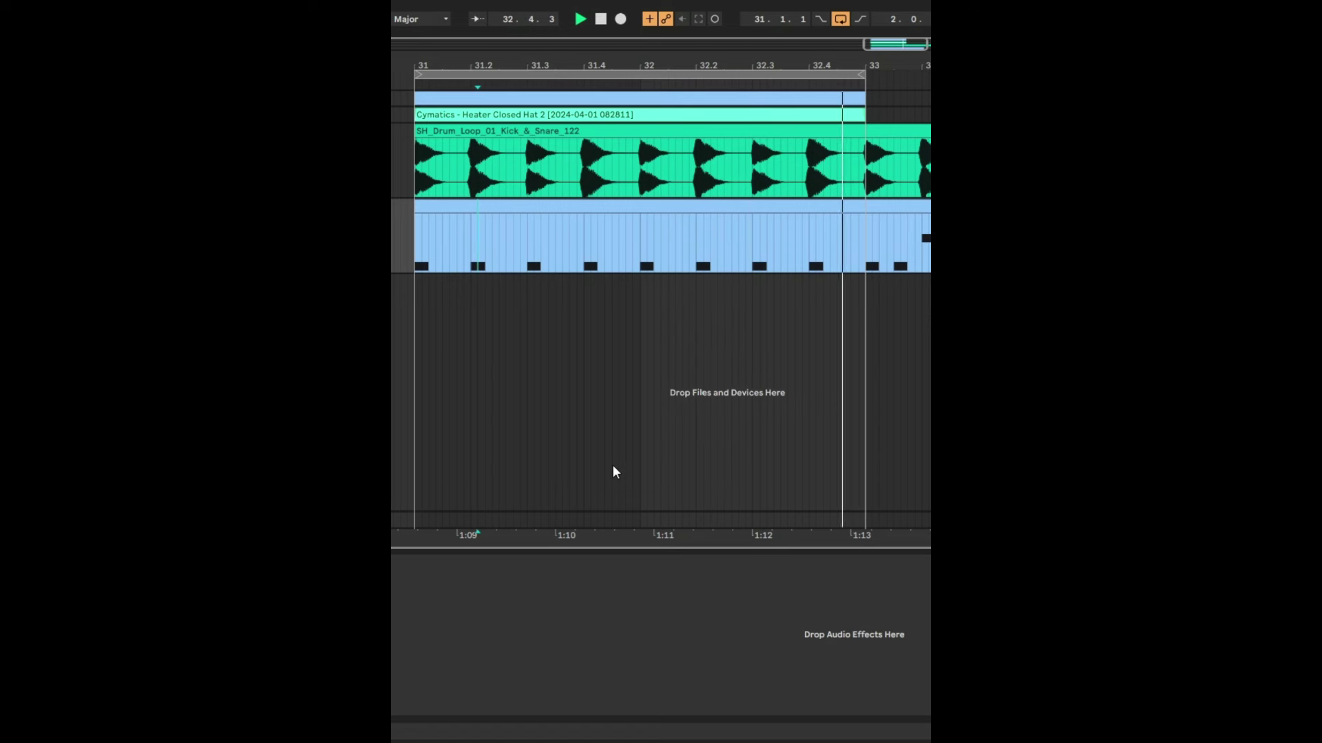
{"action": "key", "text": "space"}
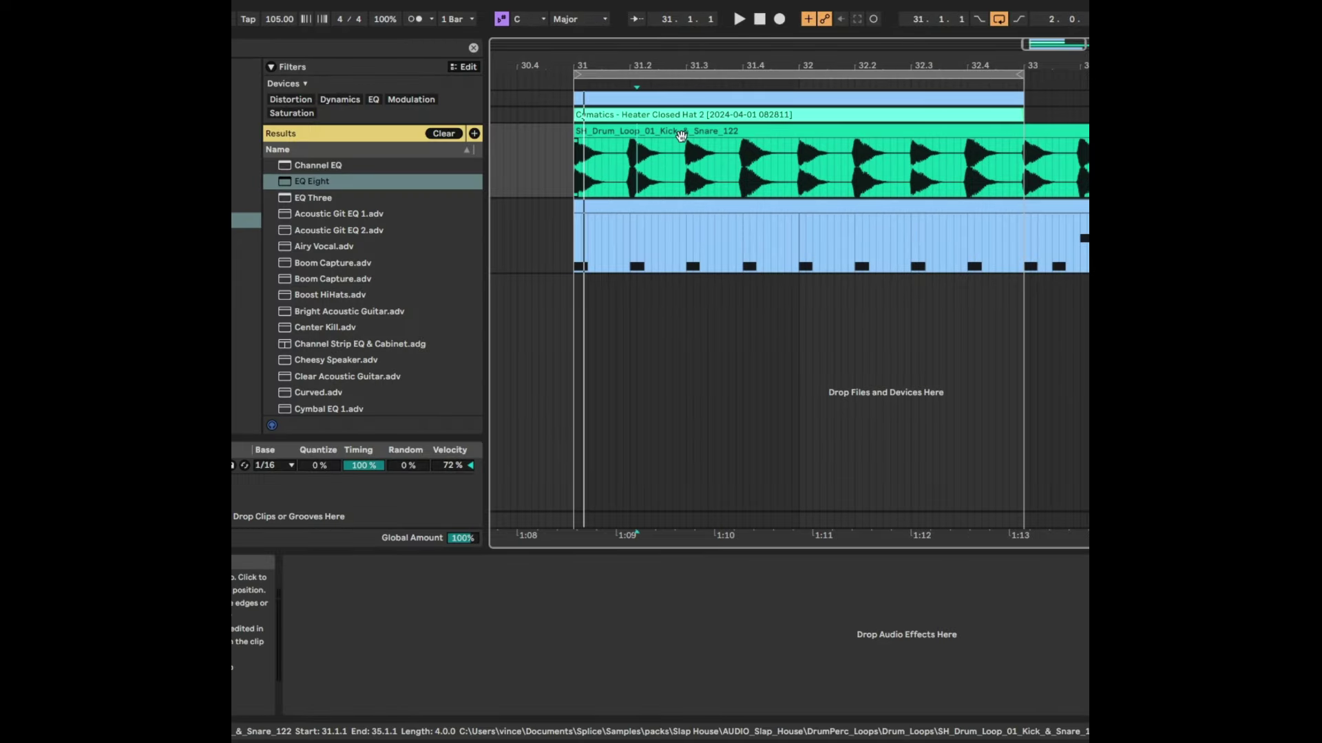
- Add EQ Eight to the kick and snare track and boost band 2 by 9.55 dB at 58.7 Hz with a Q of 2.59
{"action": "left_click_drag", "start_coordinate": [299, 182], "coordinate": [499, 589]}
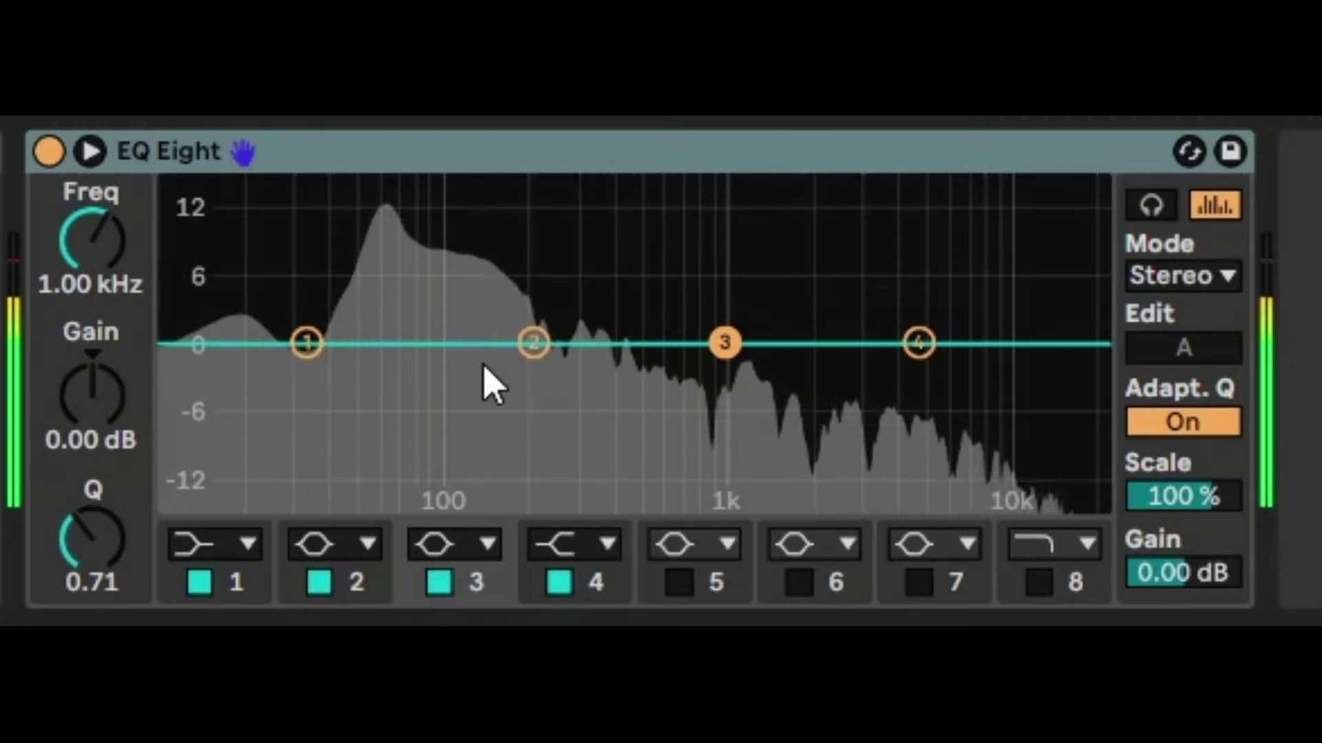
{"action": "left_click_drag", "start_coordinate": [533, 342], "coordinate": [371, 342]}
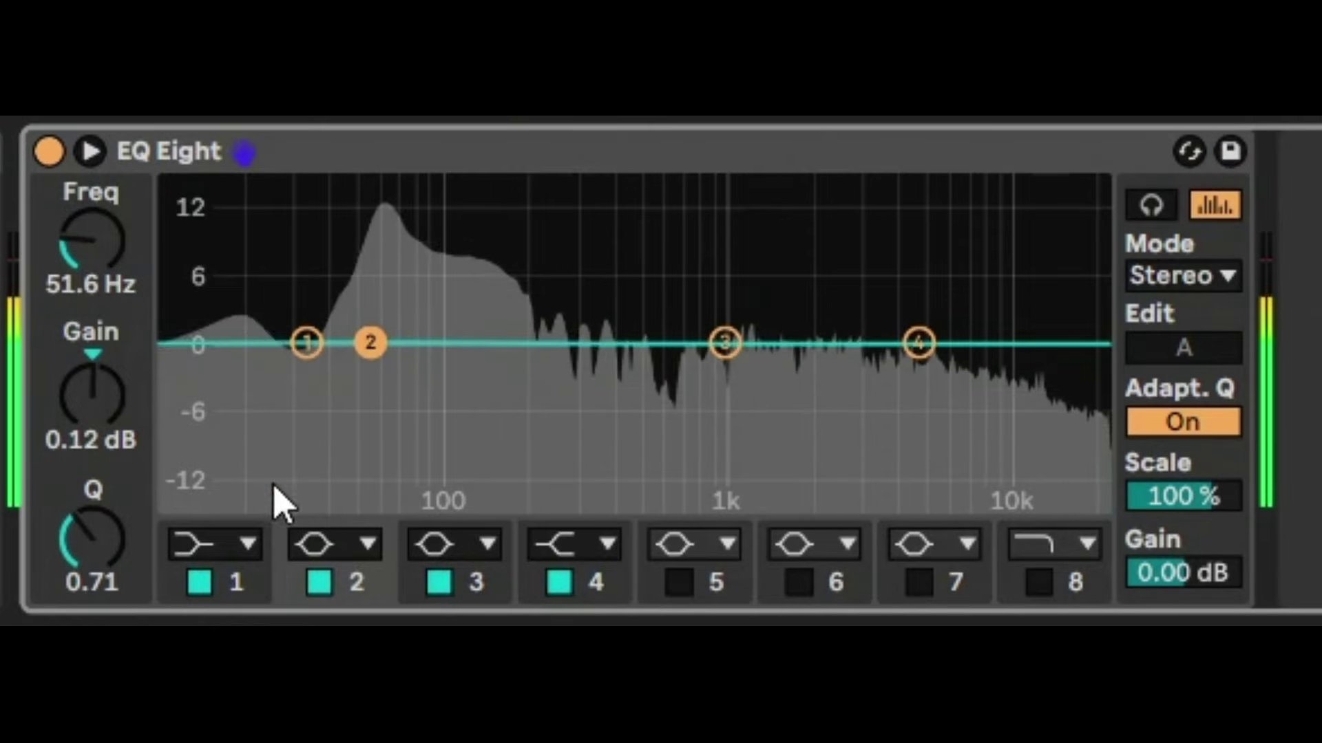
{"action": "left_click_drag", "start_coordinate": [103, 437], "coordinate": [103, 364]}
{"action": "left_click_drag", "start_coordinate": [371, 245], "coordinate": [386, 256]}
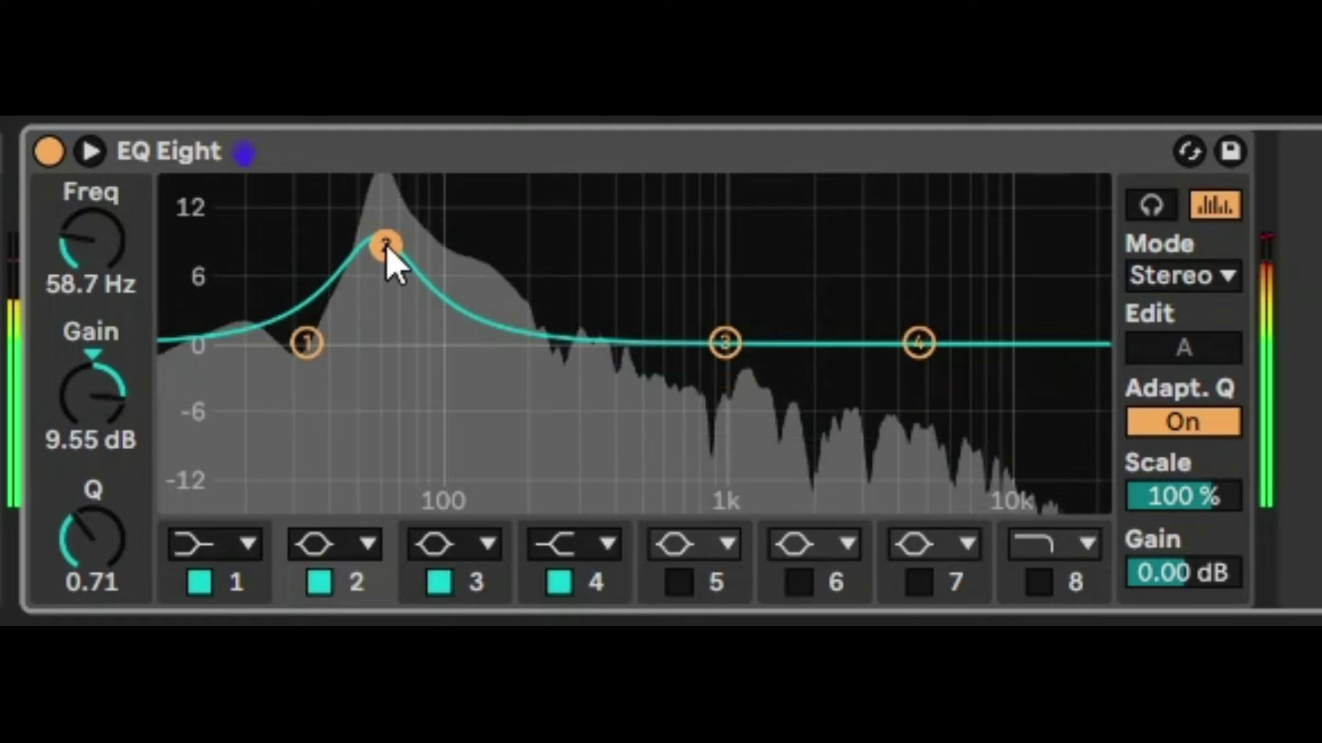
{"action": "left_click_drag", "start_coordinate": [71, 581], "coordinate": [71, 529]}
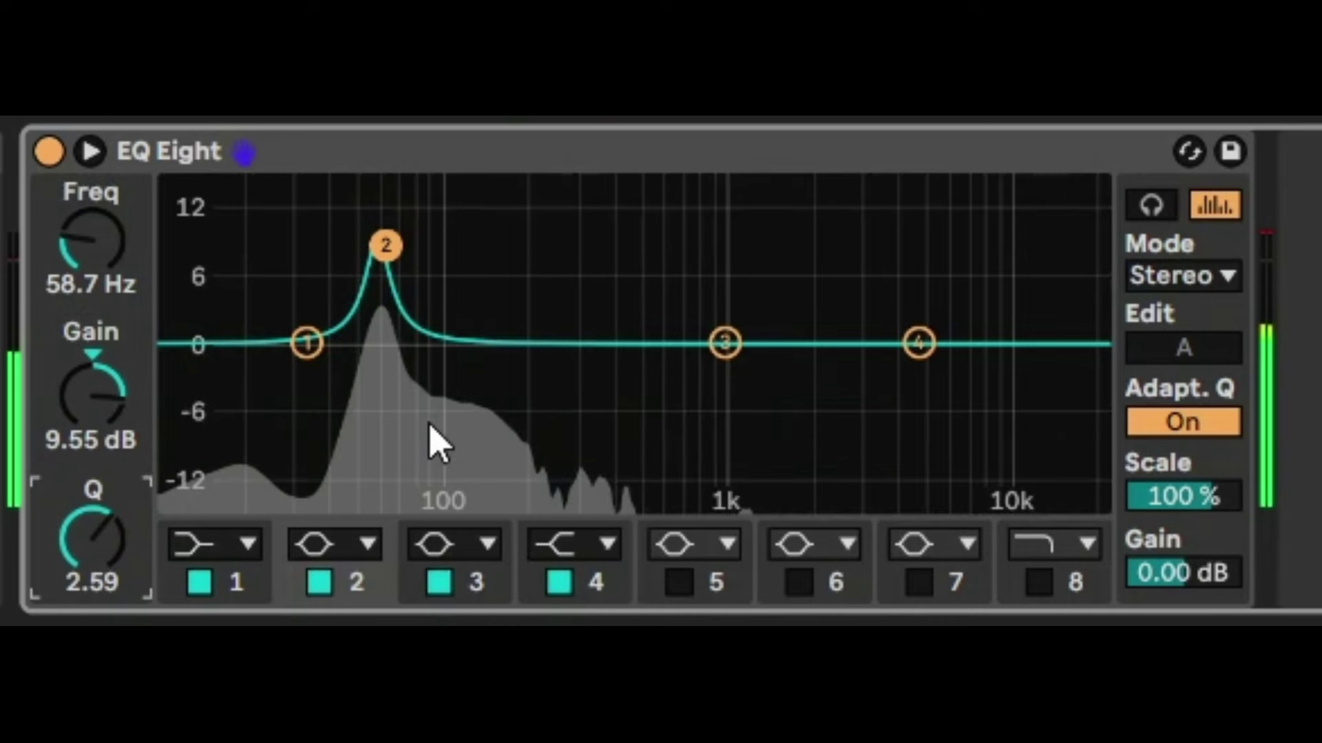
- Copy the EQ Eight onto the Repro-5 bass track and switch off the original on the kick and snare track
{"action": "left_click", "coordinate": [526, 165]}
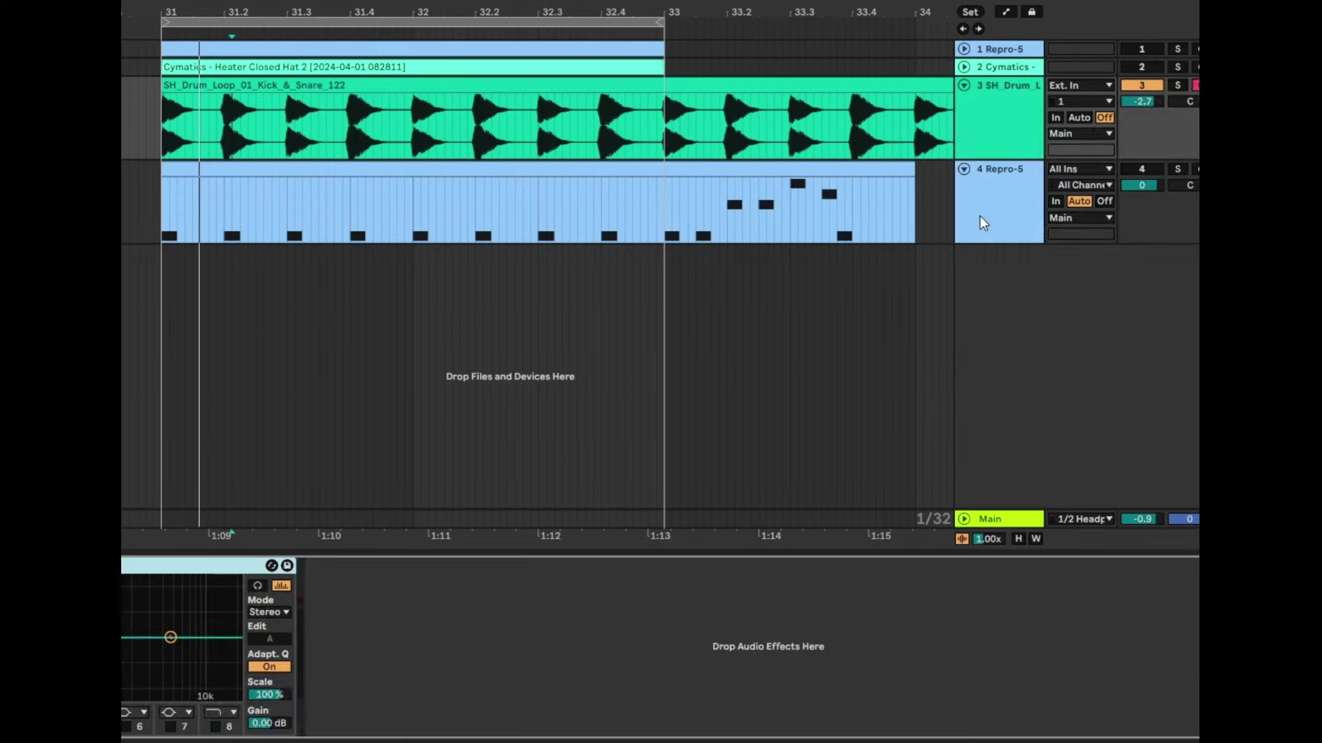
{"action": "left_click", "coordinate": [980, 216]}
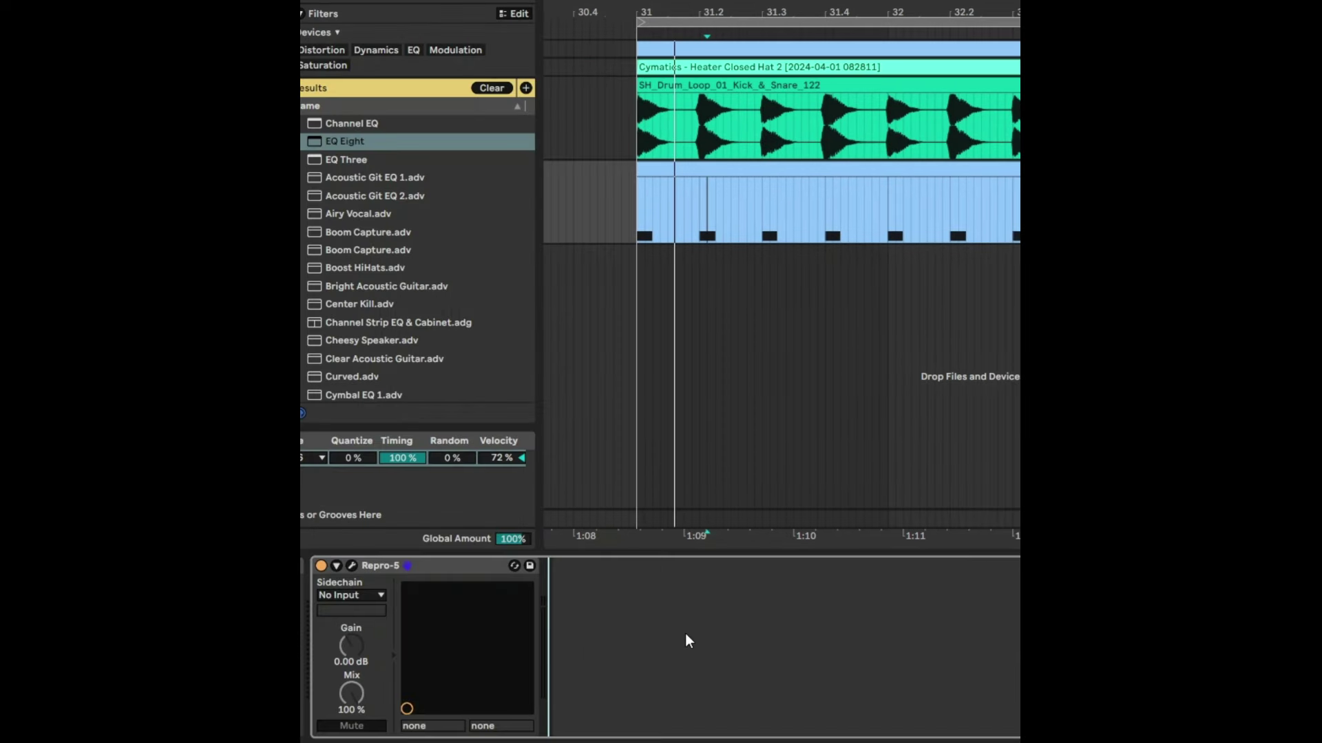
{"action": "key", "text": "ctrl+v"}
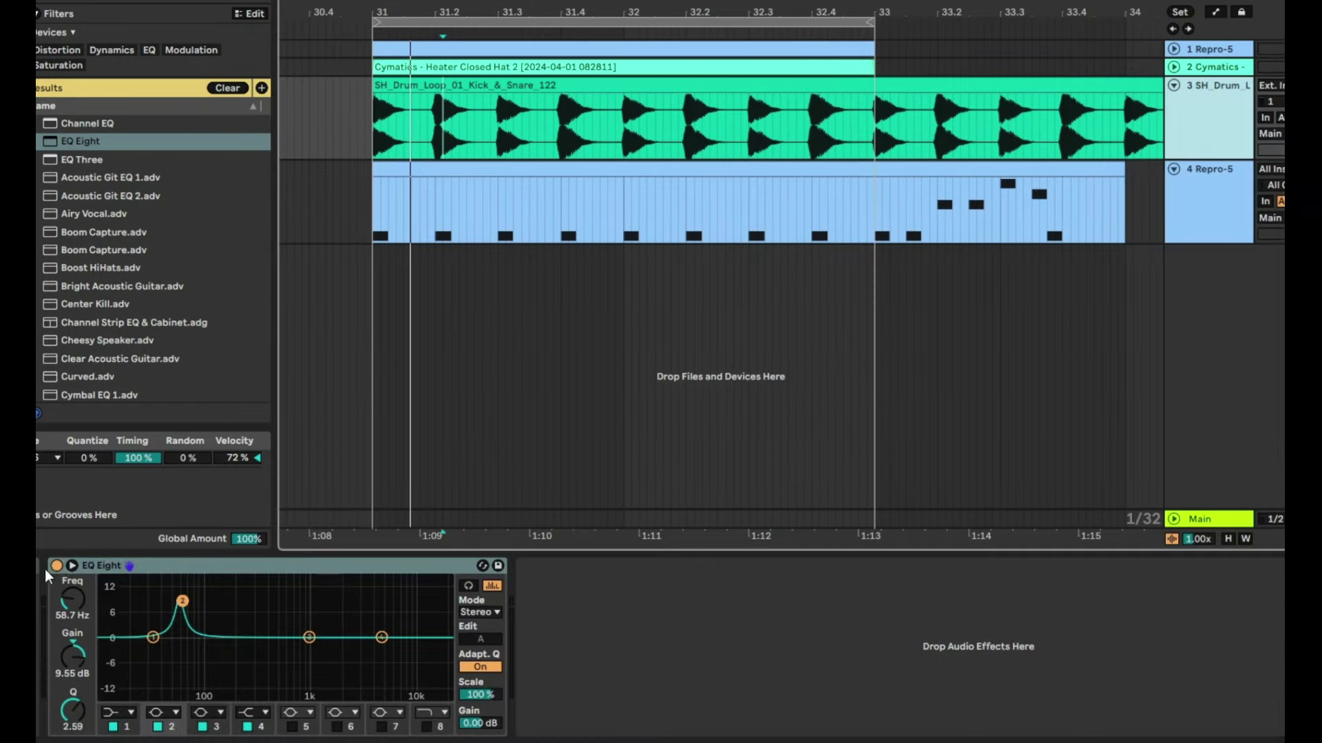
{"action": "left_click", "coordinate": [55, 566]}
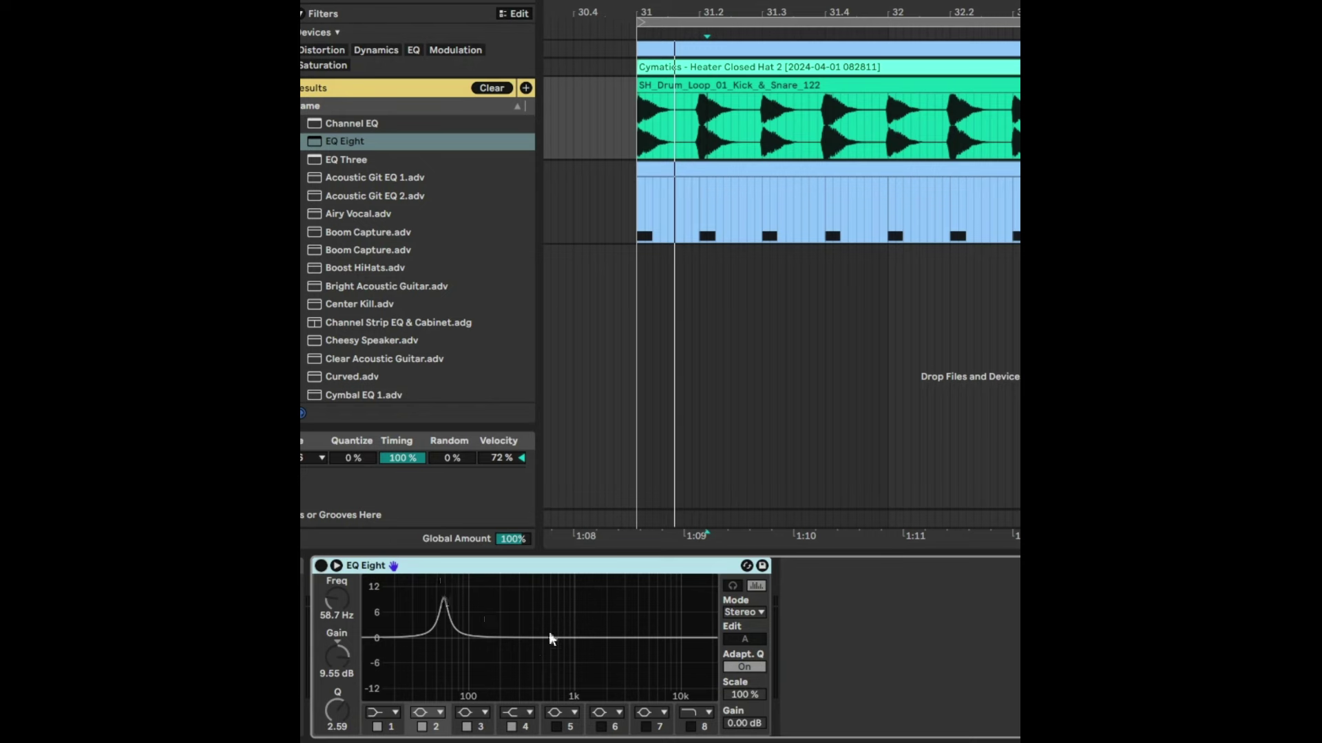
{"action": "left_click", "coordinate": [706, 203]}
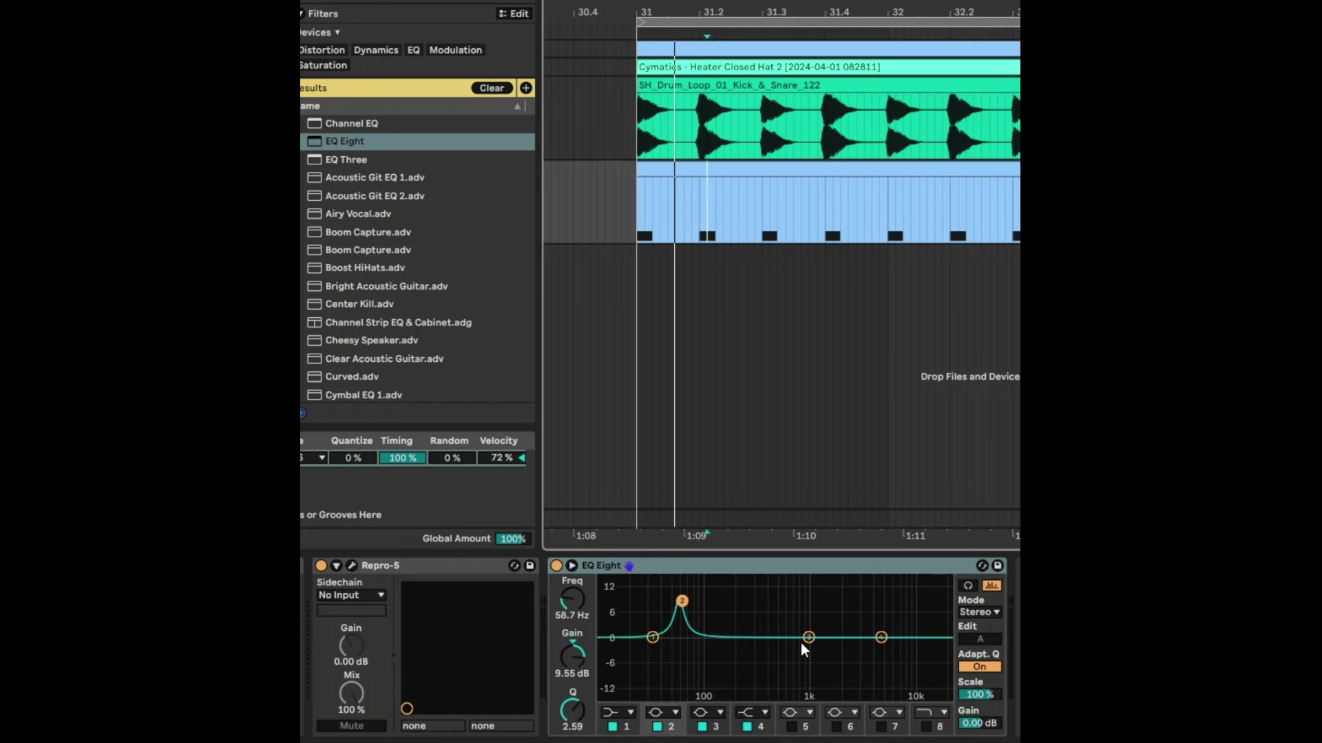
- Set band 2 gain of the bass track's EQ Eight to -10.7 dB
{"action": "left_click", "coordinate": [667, 565]}
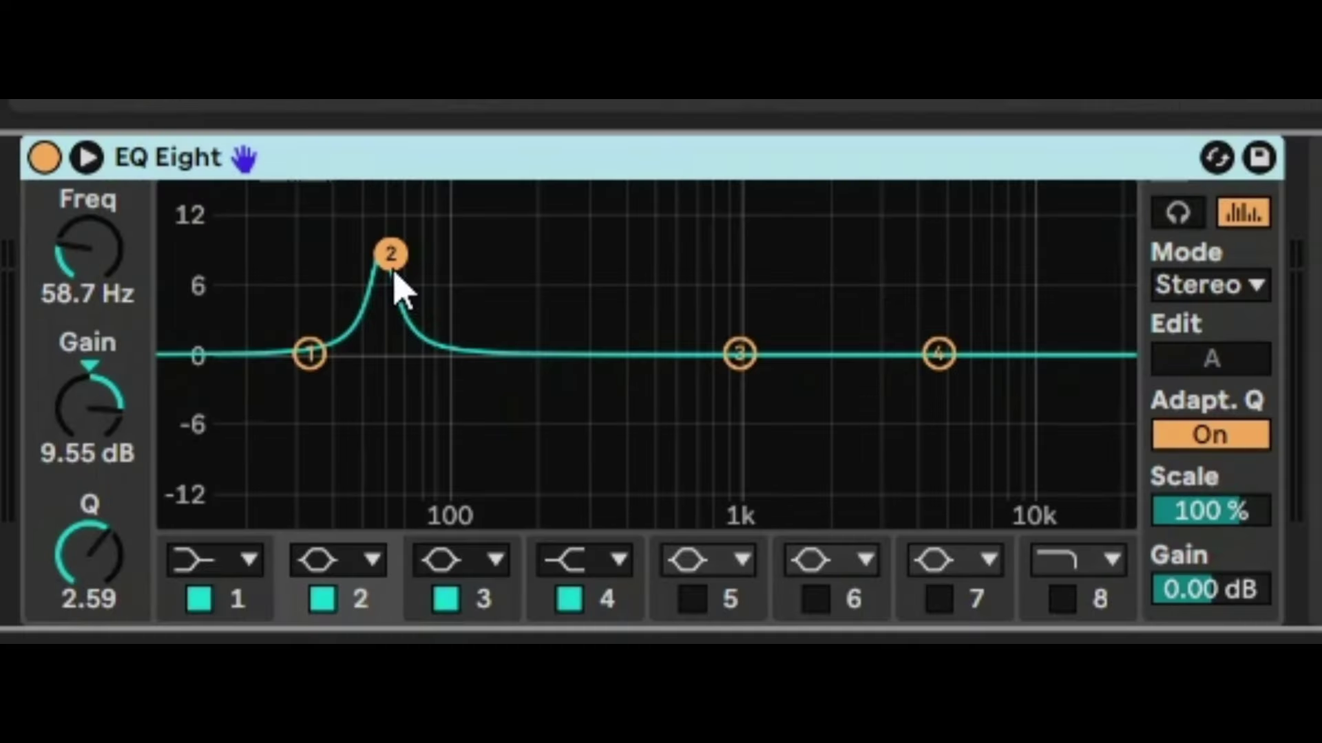
{"action": "left_click", "coordinate": [573, 657]}
{"action": "left_click_drag", "start_coordinate": [88, 407], "coordinate": [88, 621]}
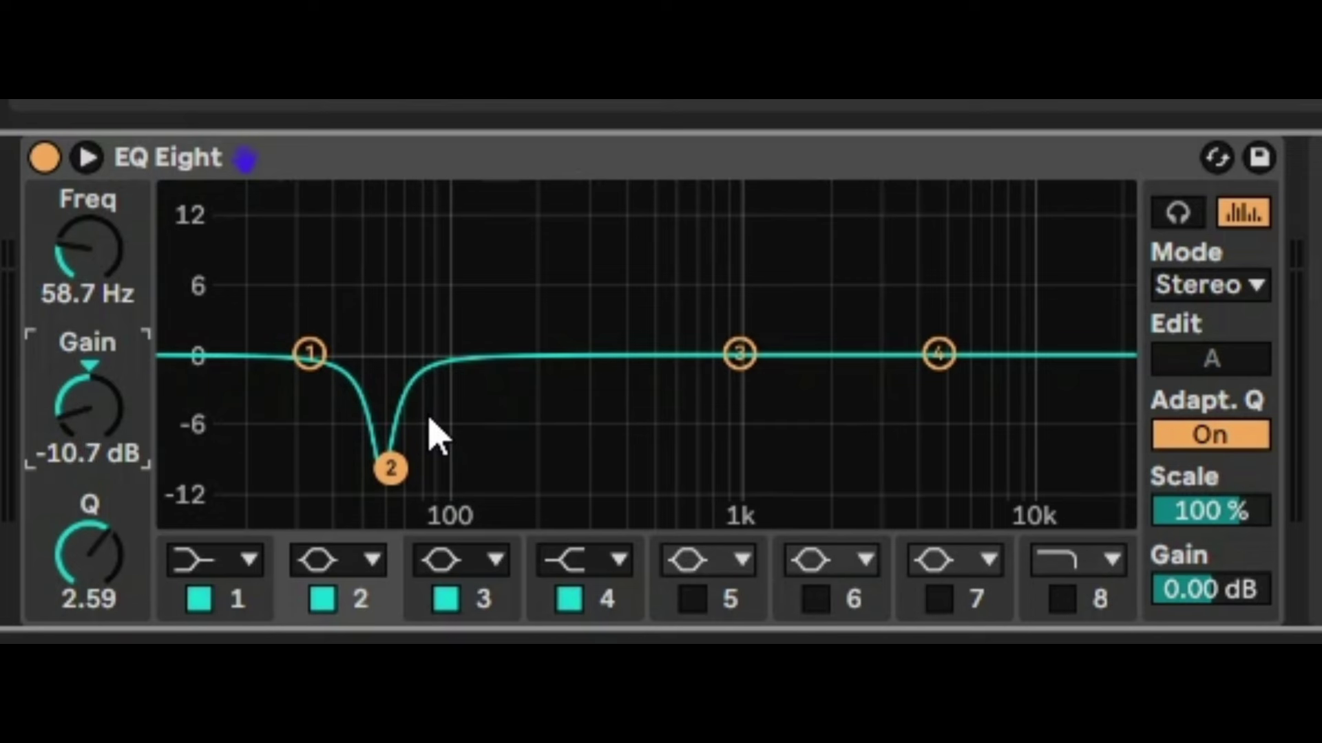
- Play the loop and compare the bass with its EQ Eight bypassed and active
{"action": "key", "text": "space"}
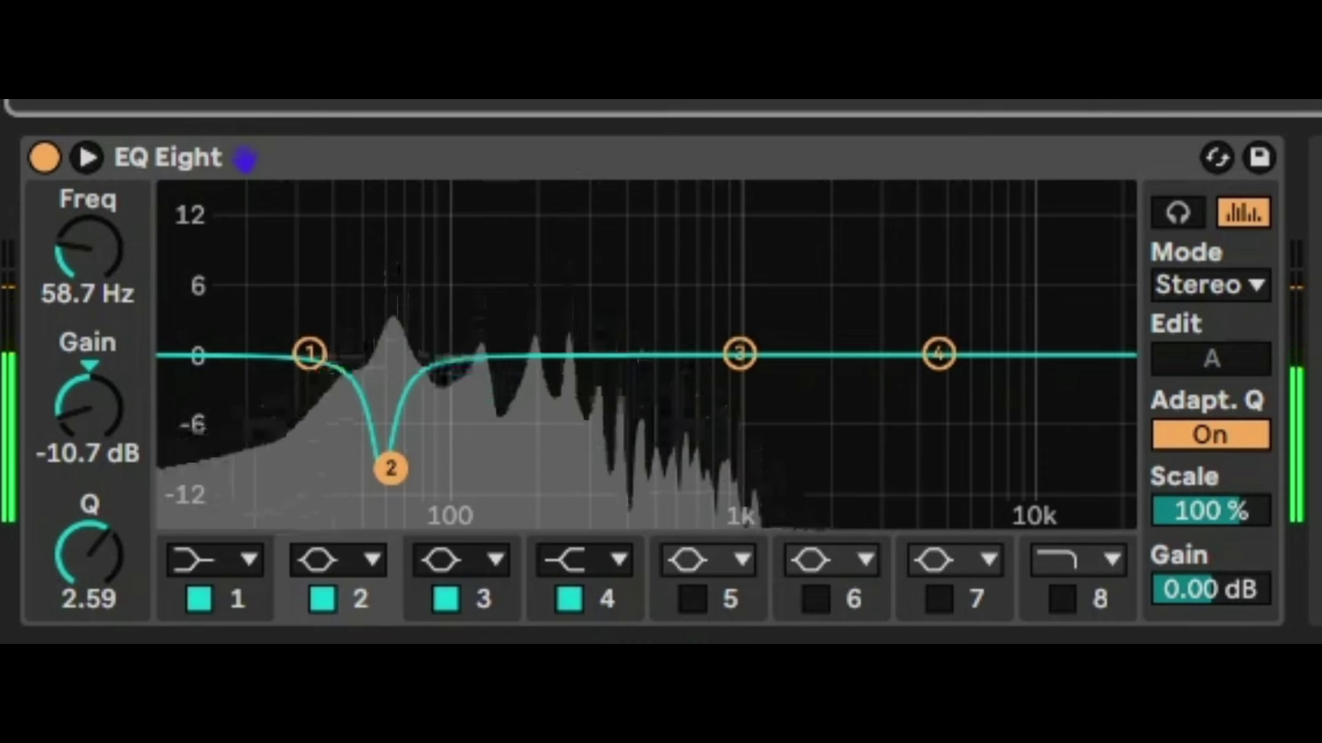
{"action": "left_click", "coordinate": [45, 159]}
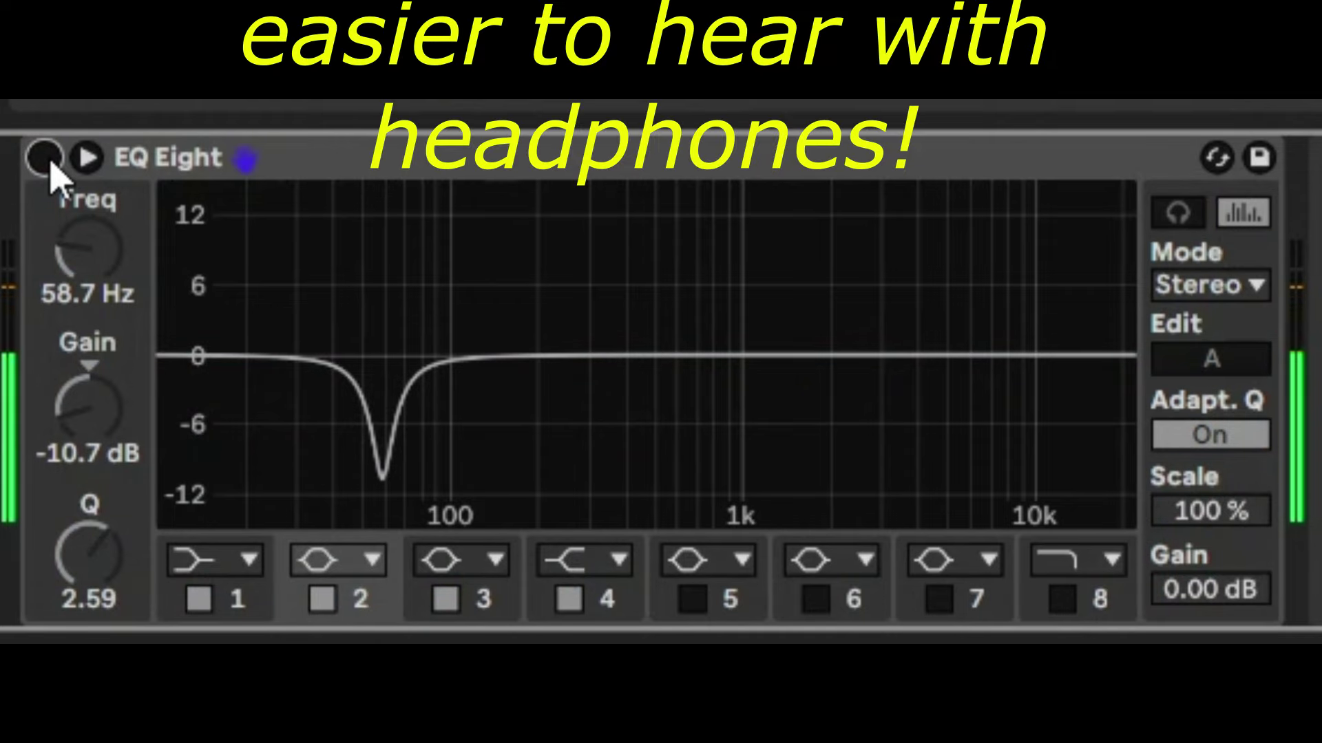
{"action": "left_click", "coordinate": [47, 160]}
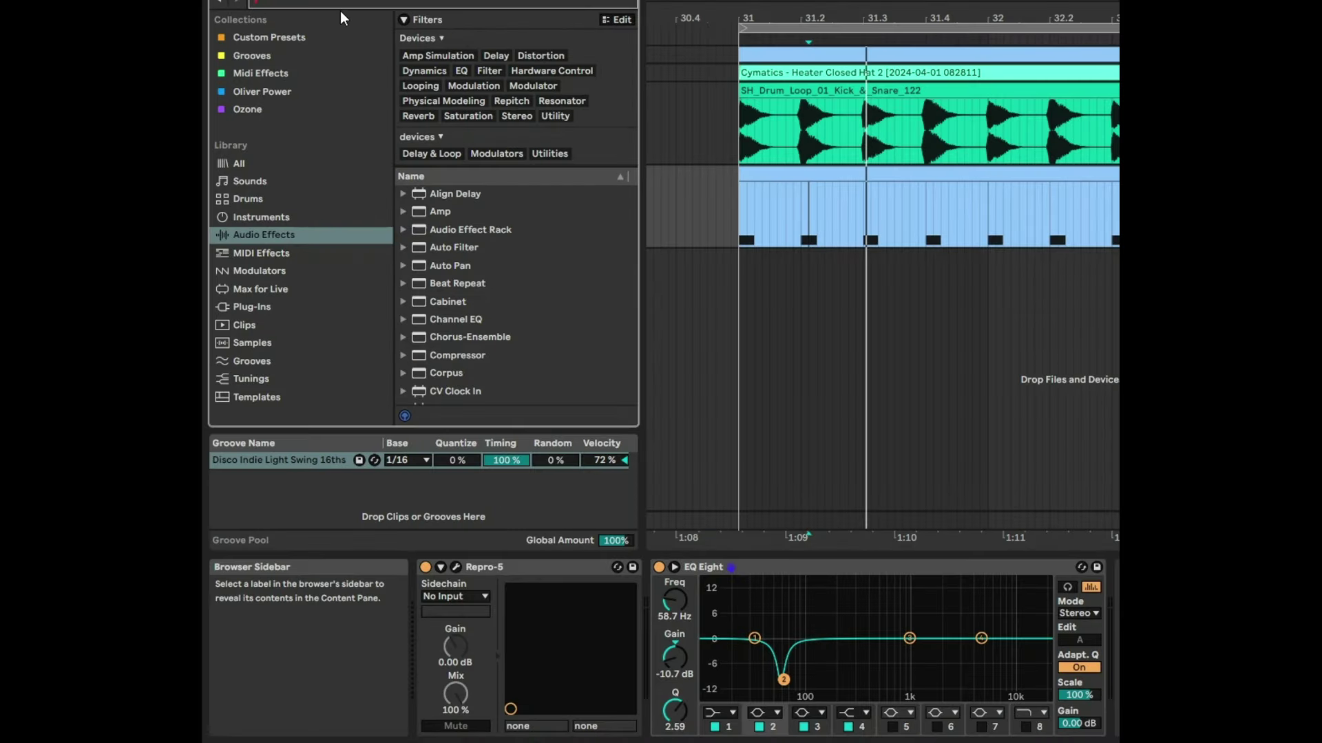
- Add the Envelope Follower modulator to the kick and snare track and play the loop through it
{"action": "left_click", "coordinate": [259, 269]}
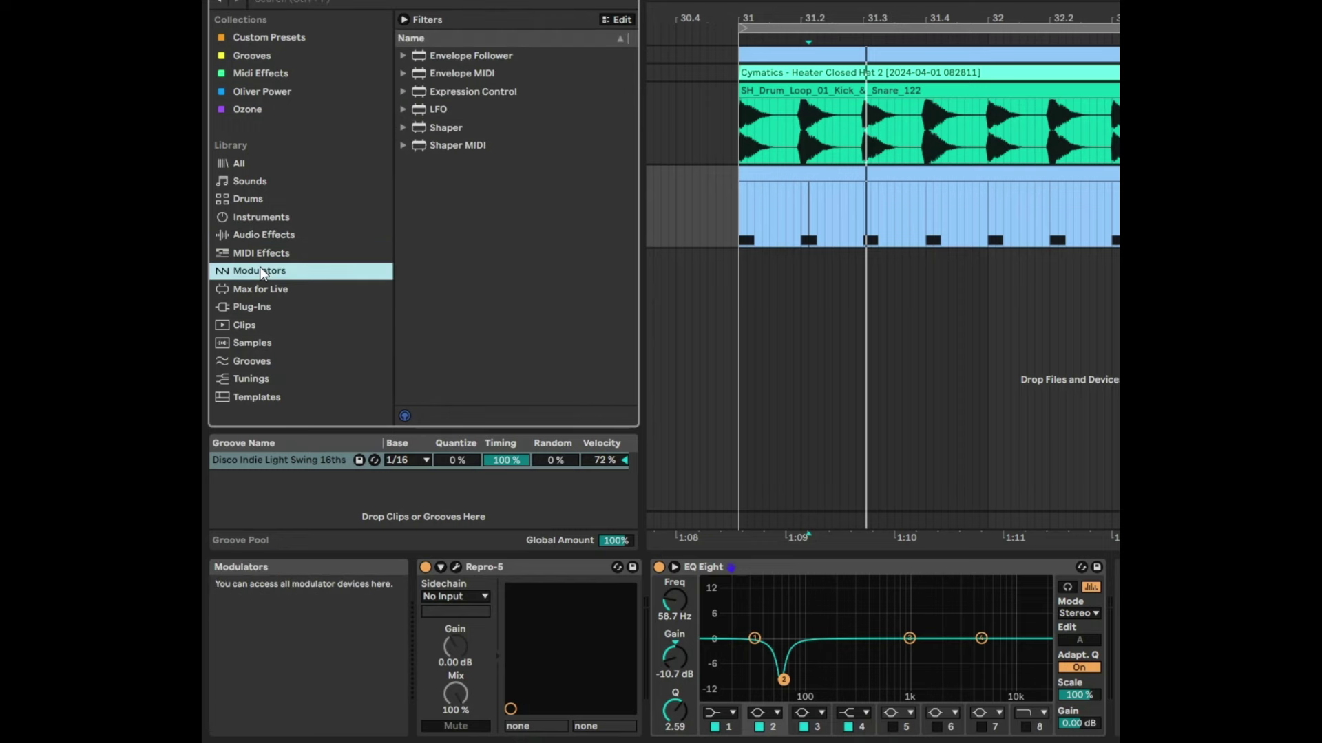
{"action": "left_click", "coordinate": [466, 56]}
{"action": "left_click_drag", "start_coordinate": [440, 57], "coordinate": [786, 90]}
{"action": "left_click_drag", "start_coordinate": [866, 95], "coordinate": [866, 95]}
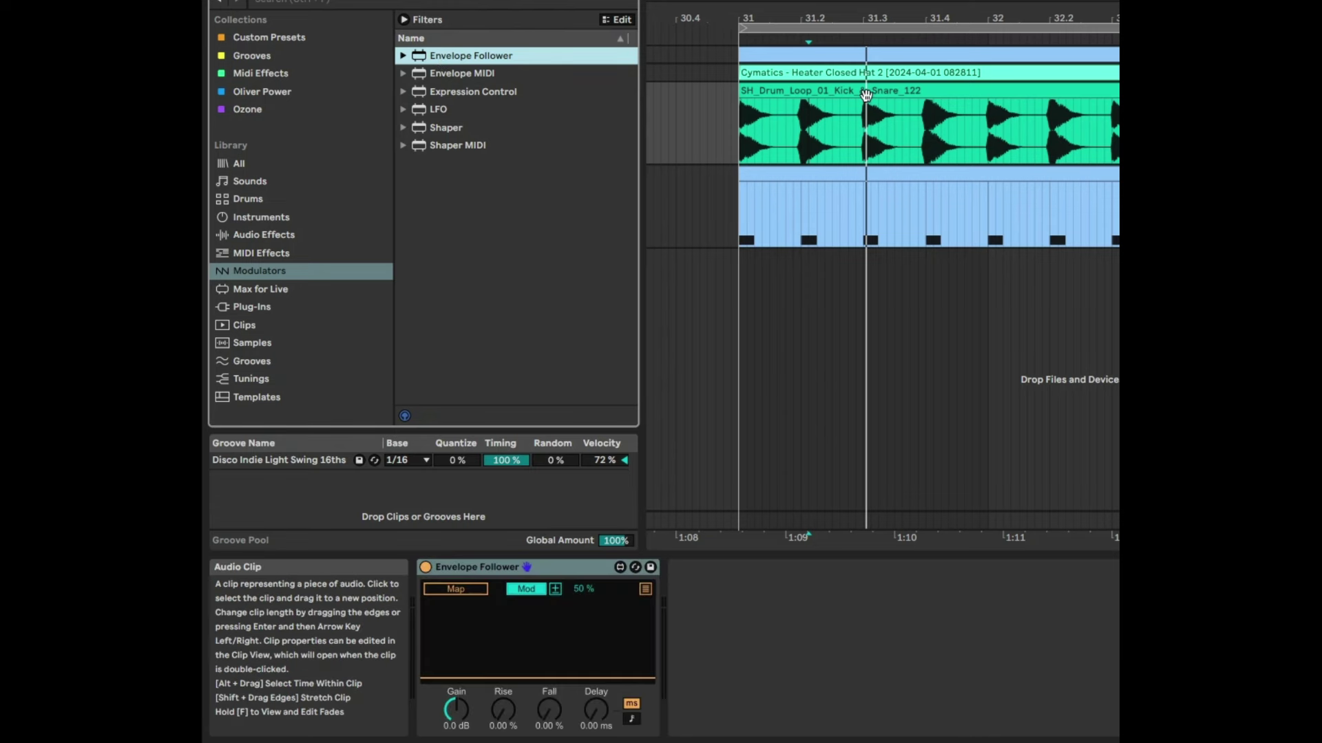
{"action": "left_click", "coordinate": [524, 572]}
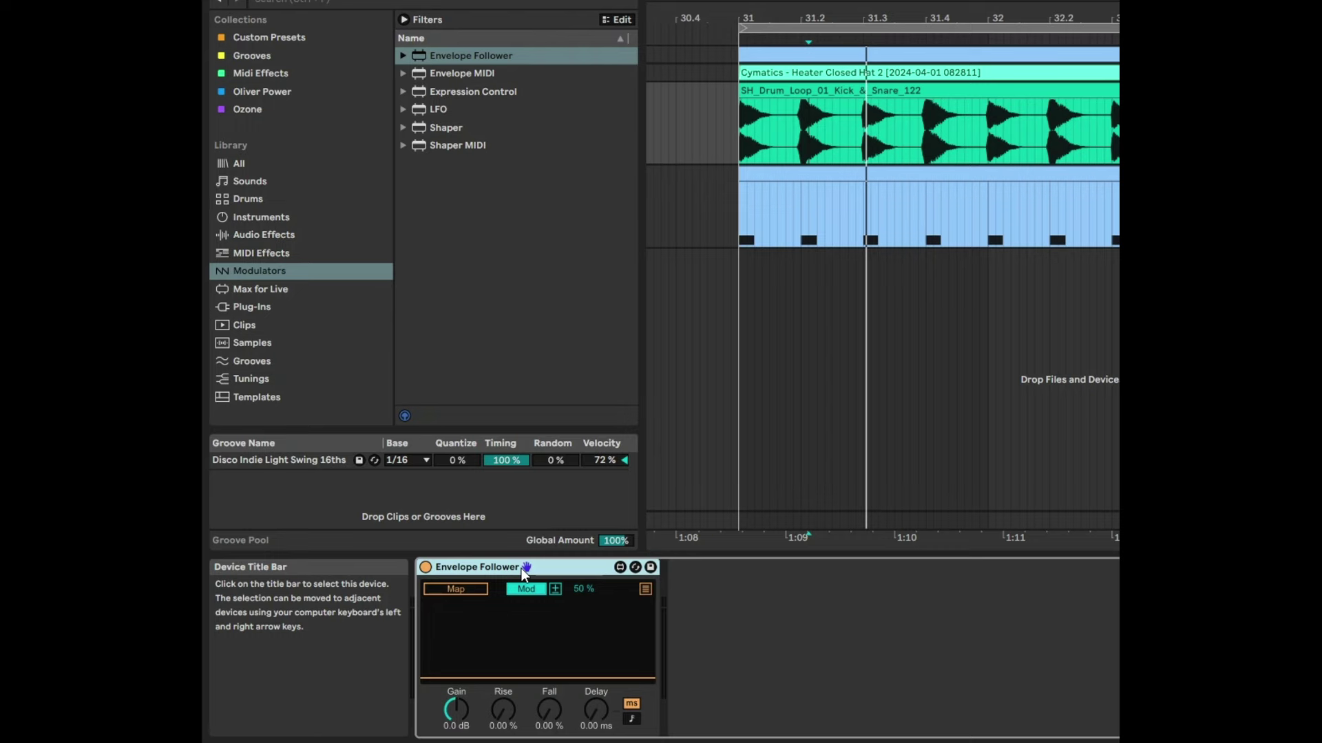
{"action": "key", "text": "space"}
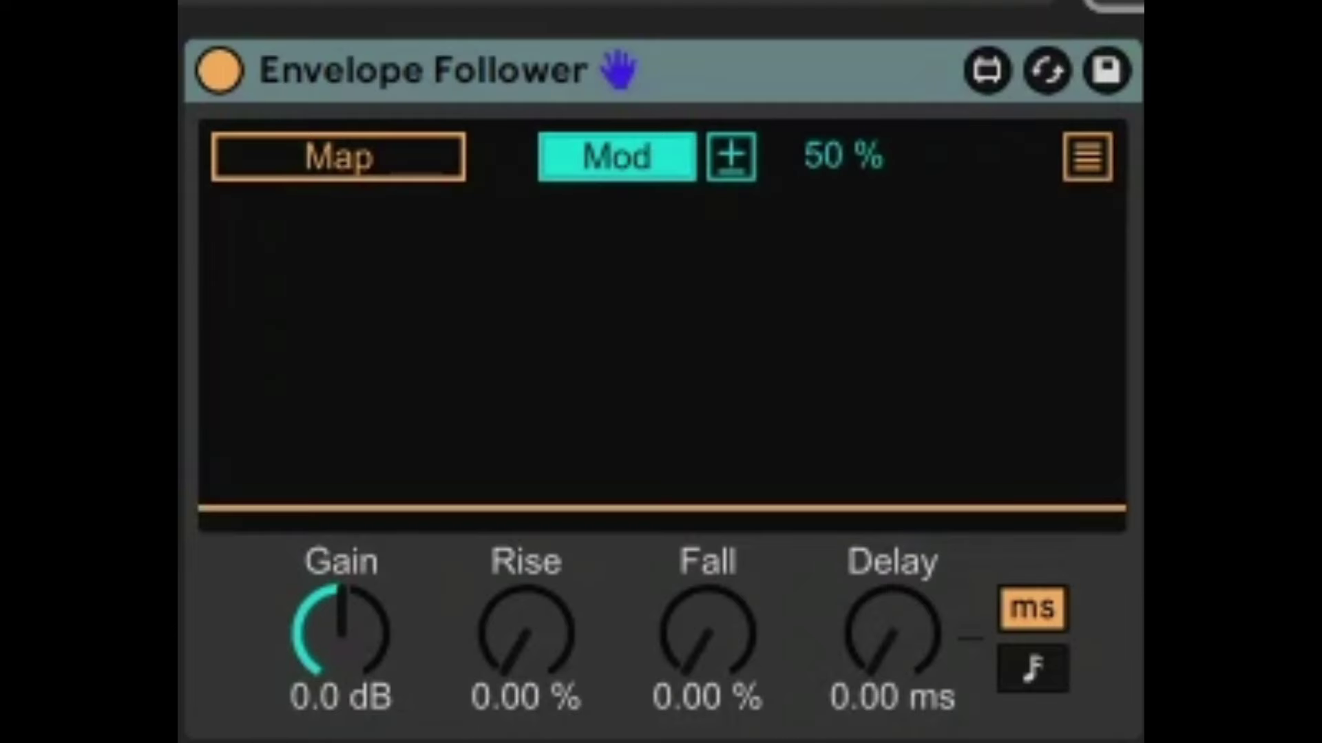
- Map the Envelope Follower in Remote mode to the band 2 gain of the bass track's EQ Eight
{"action": "left_click", "coordinate": [296, 161]}
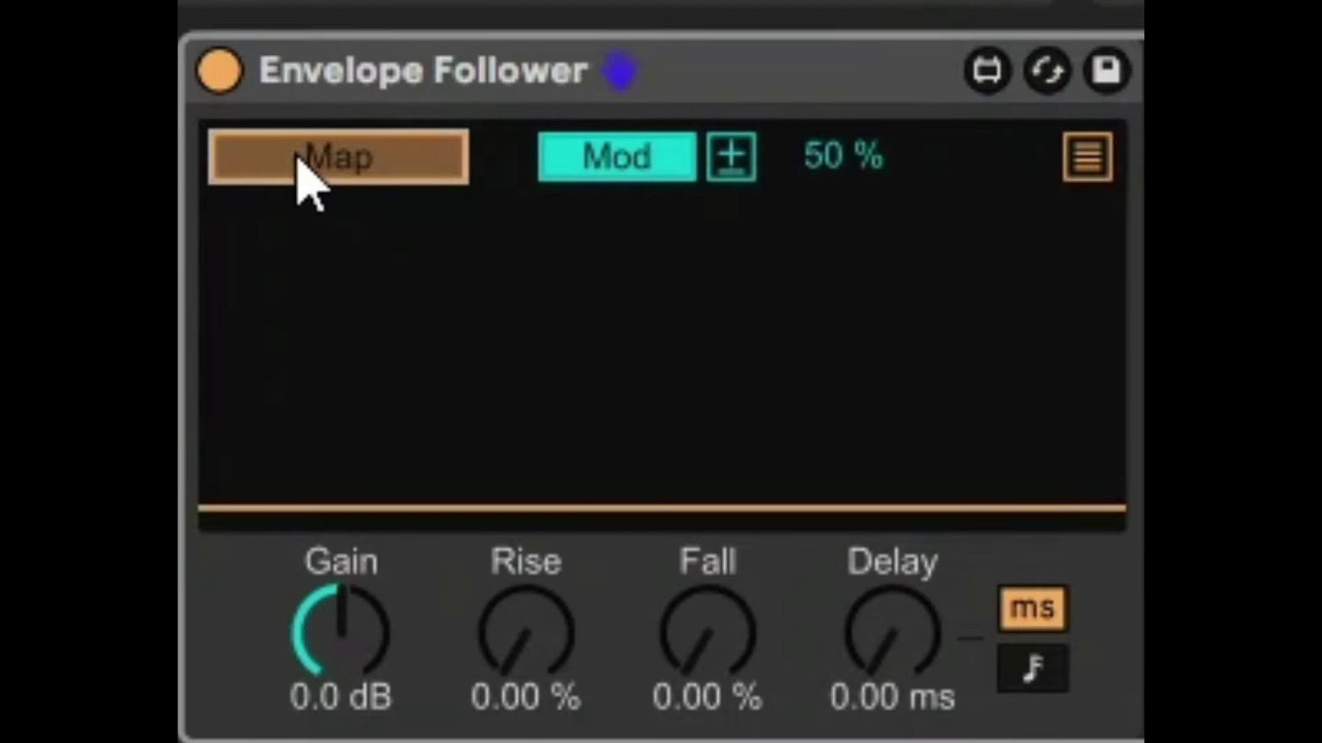
{"action": "left_click", "coordinate": [623, 169]}
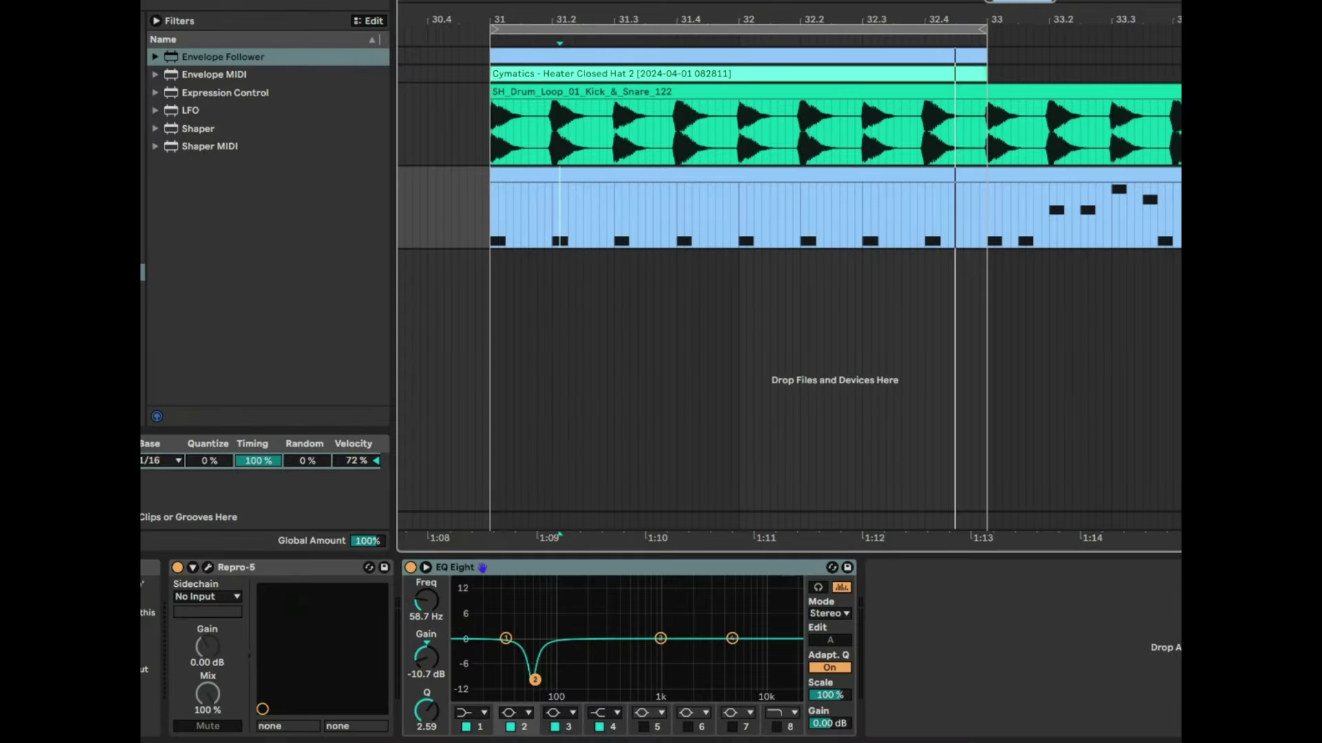
{"action": "left_click", "coordinate": [427, 660]}
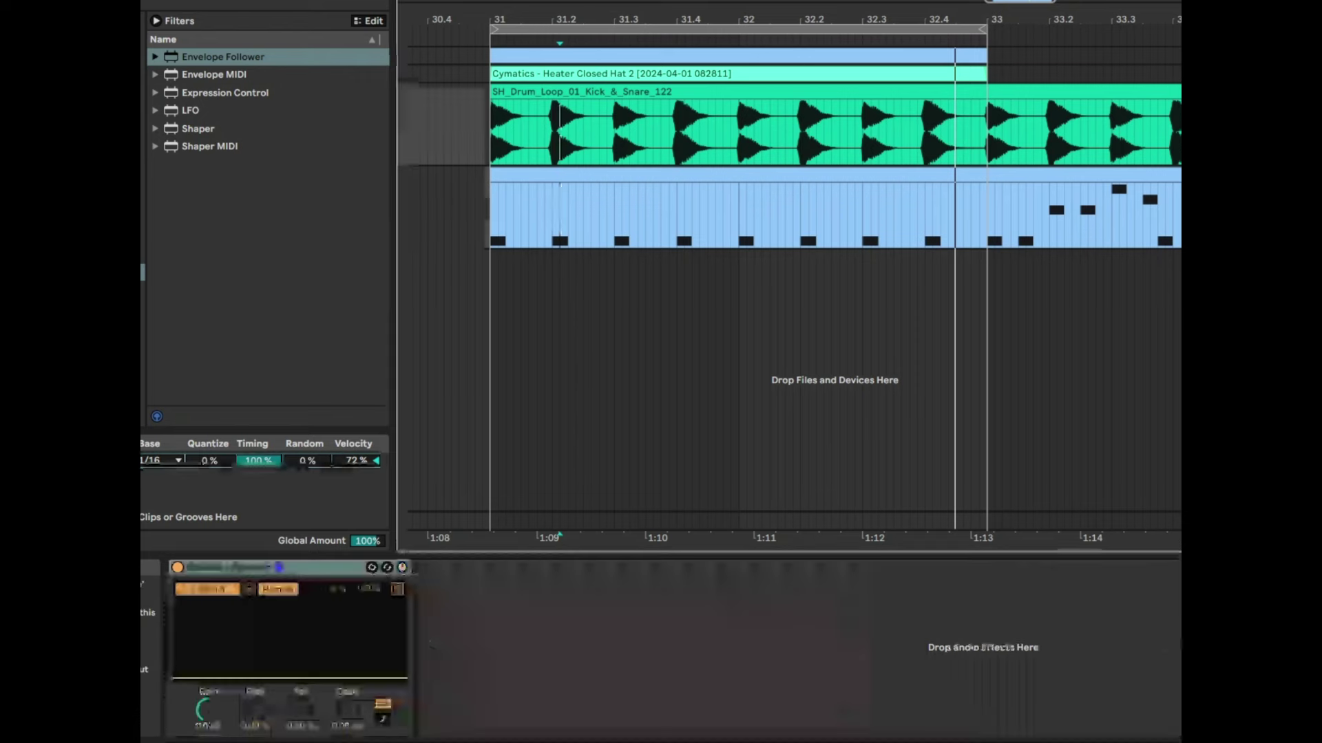
- Adjust the minimum and maximum mapping range of the Envelope Follower's band 2 gain assignment
{"action": "left_click_drag", "start_coordinate": [367, 590], "coordinate": [370, 594]}
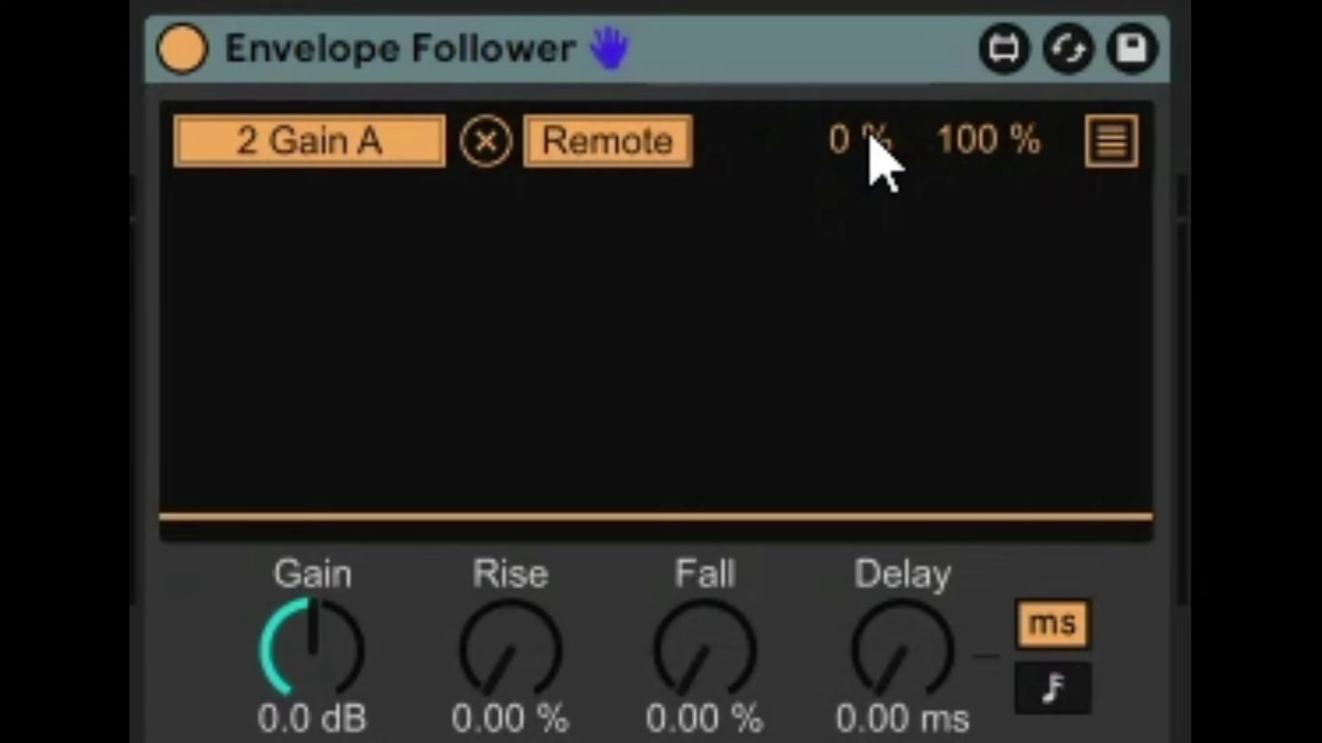
{"action": "left_click_drag", "start_coordinate": [857, 146], "coordinate": [857, 76]}
{"action": "left_click_drag", "start_coordinate": [987, 141], "coordinate": [982, 167]}
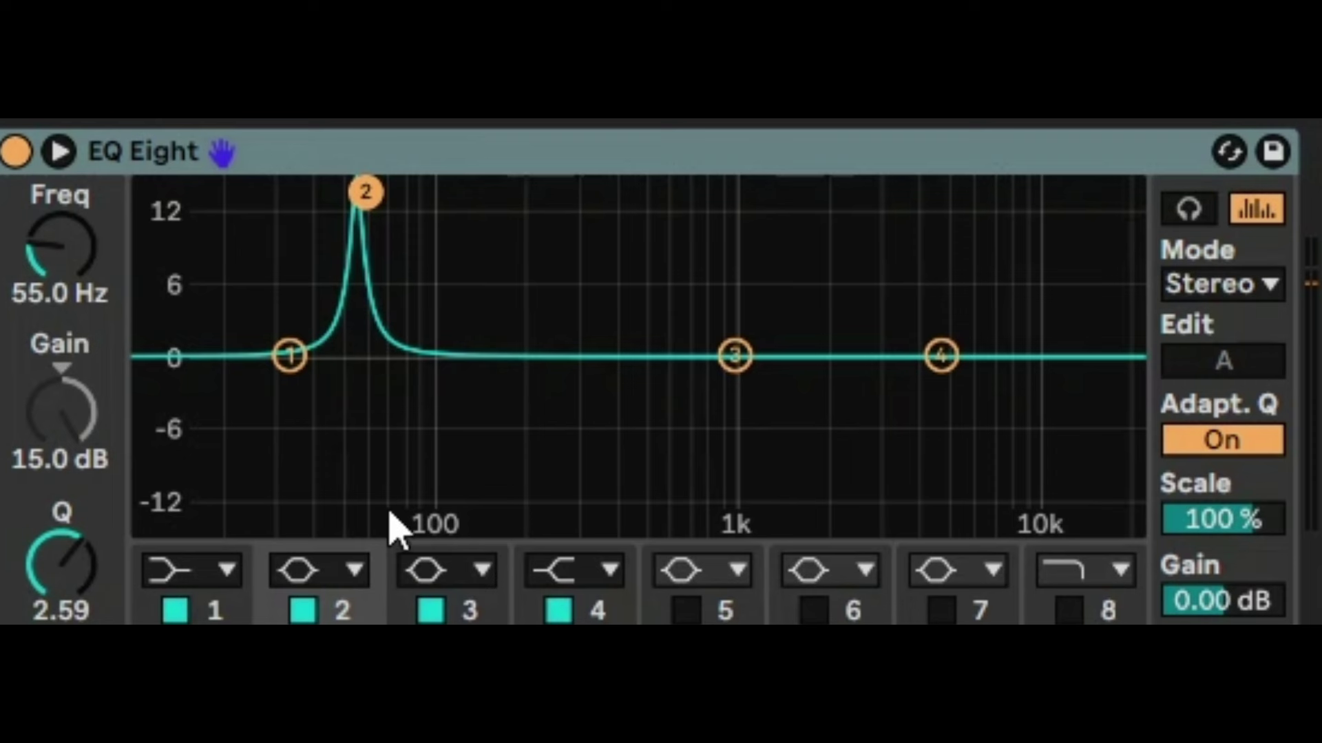
- Set the bass track's EQ Eight scale to -81 % and play the loop to check the cut
{"action": "left_click", "coordinate": [1209, 530]}
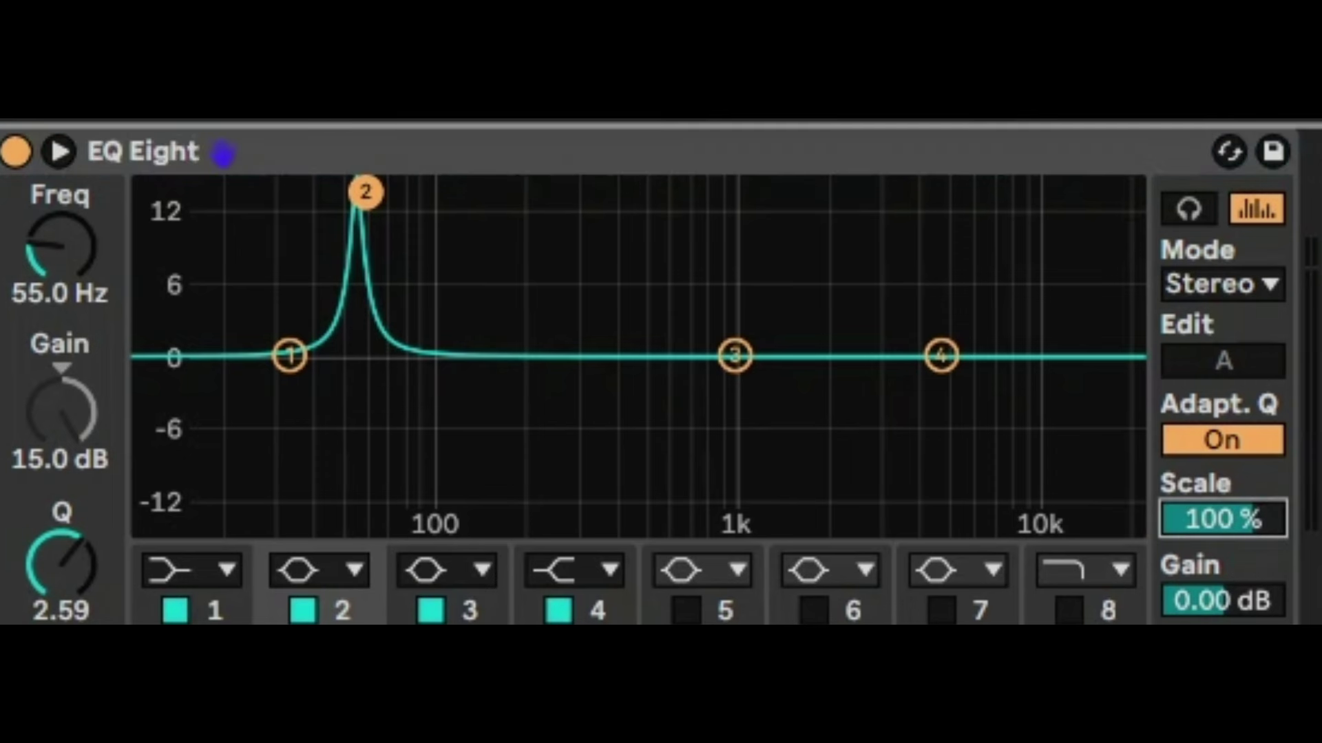
{"action": "left_click_drag", "start_coordinate": [1209, 530], "coordinate": [1210, 655]}
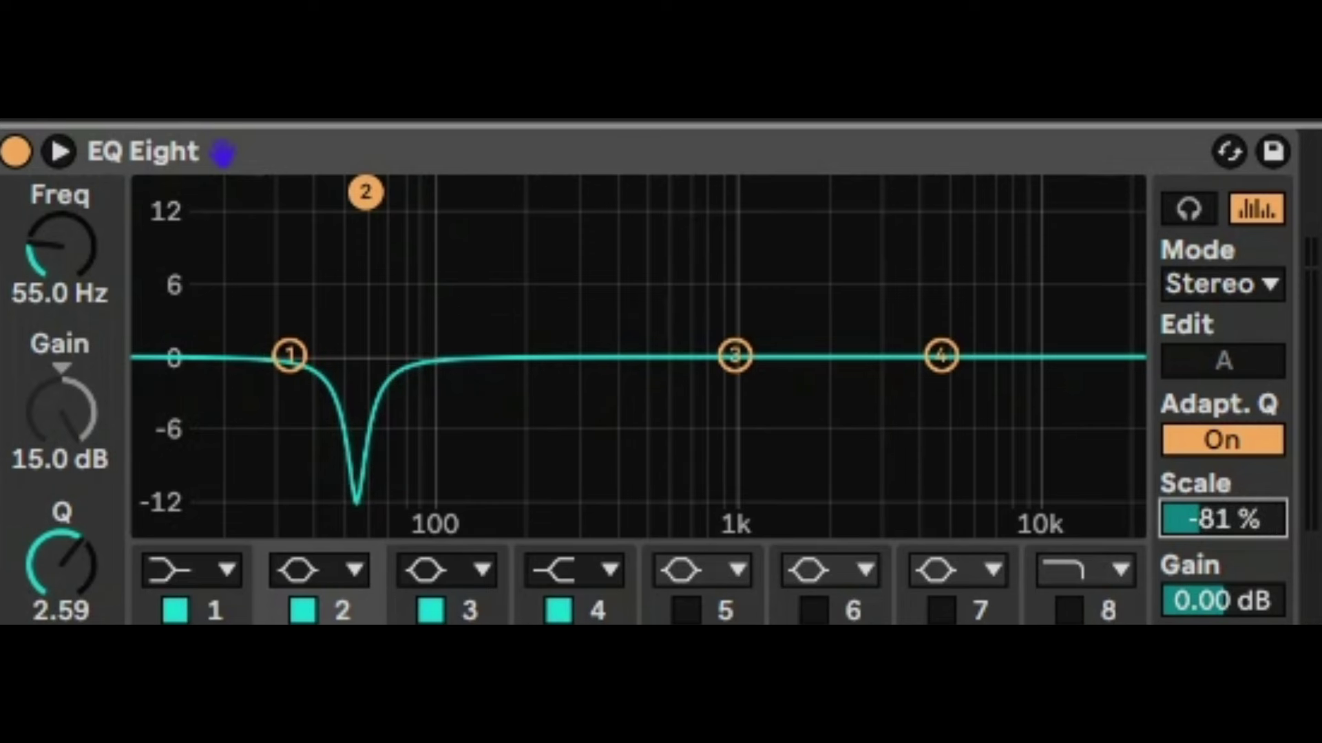
{"action": "key", "text": "space"}
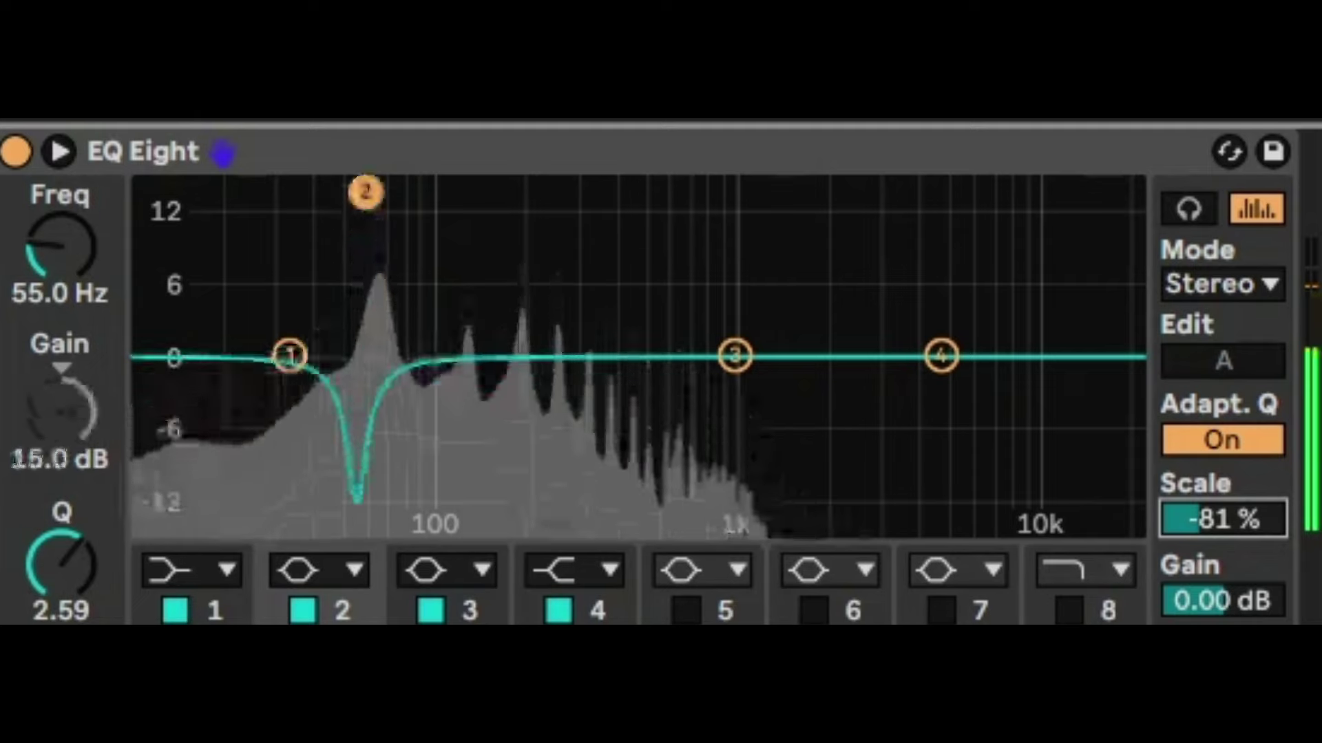